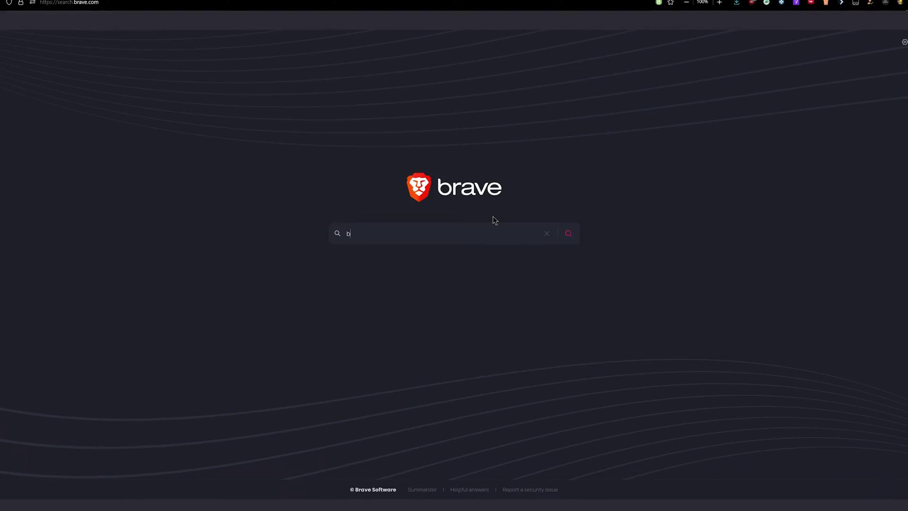
# Search Brave for 'bullet point copy paste' and open a page of copyable bullet symbols
pyautogui.write('ullet point copy paste')
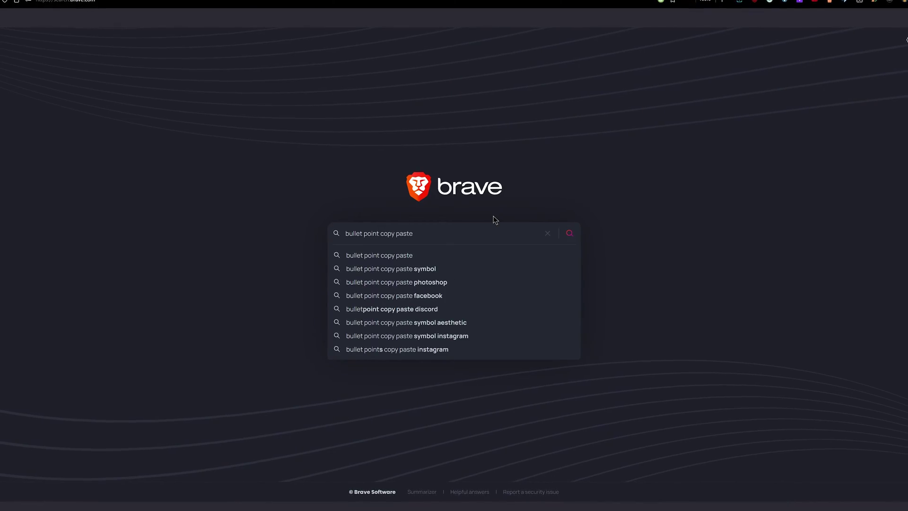
pyautogui.press('Return')
pyautogui.click(317, 274)
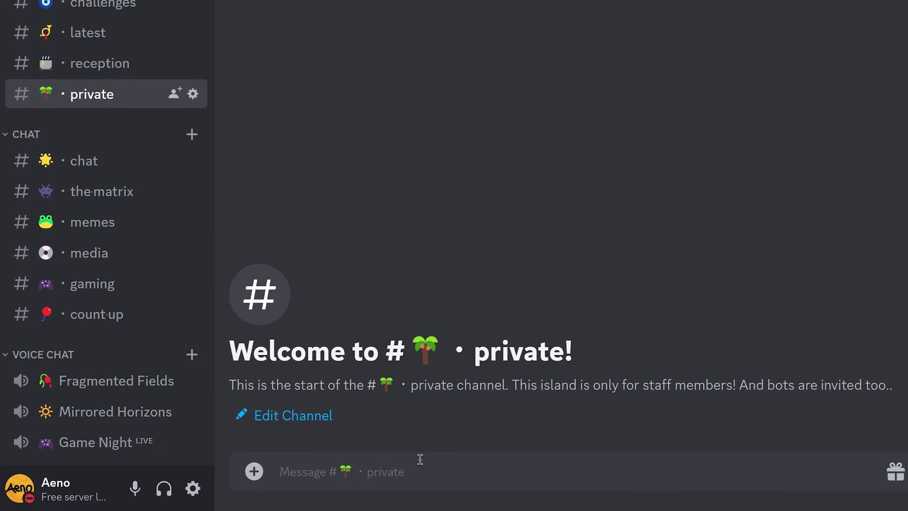
# Draft a bulleted message: 'Add counting roles', 'Add reaction roles', and a third bullet starting 'Add yo'
pyautogui.rightClick(420, 458)
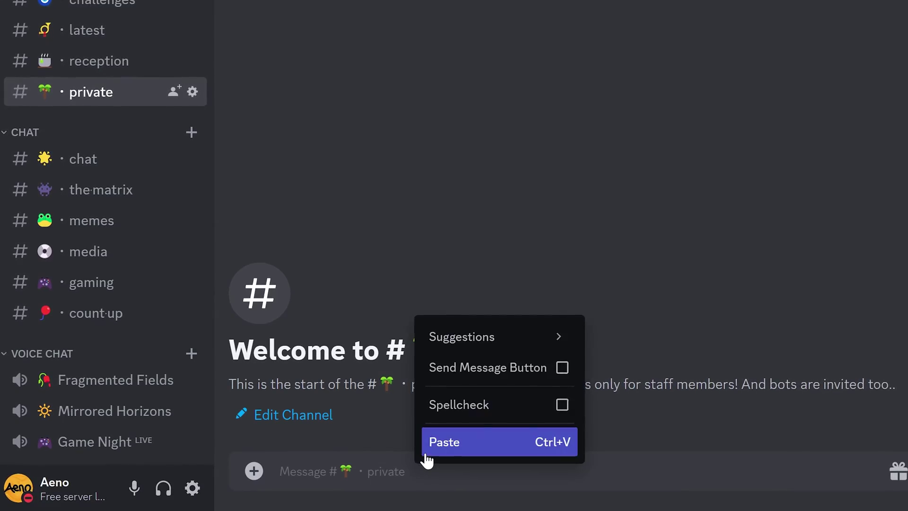
pyautogui.click(433, 442)
pyautogui.write('Add counting roles')
pyautogui.hotkey('shift', 'Return')
pyautogui.write('•')
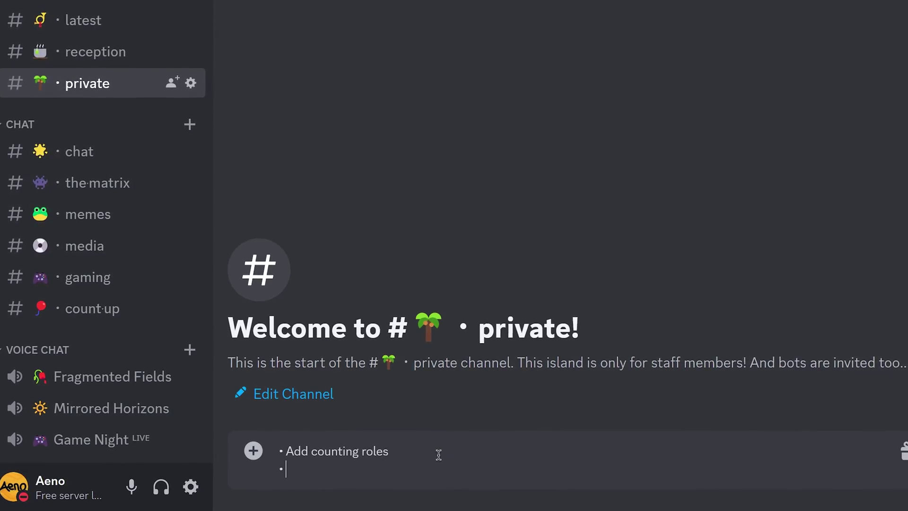
pyautogui.write('Add reaction roles')
pyautogui.hotkey('shift', 'Return')
pyautogui.write('•')
pyautogui.write('Add yo')
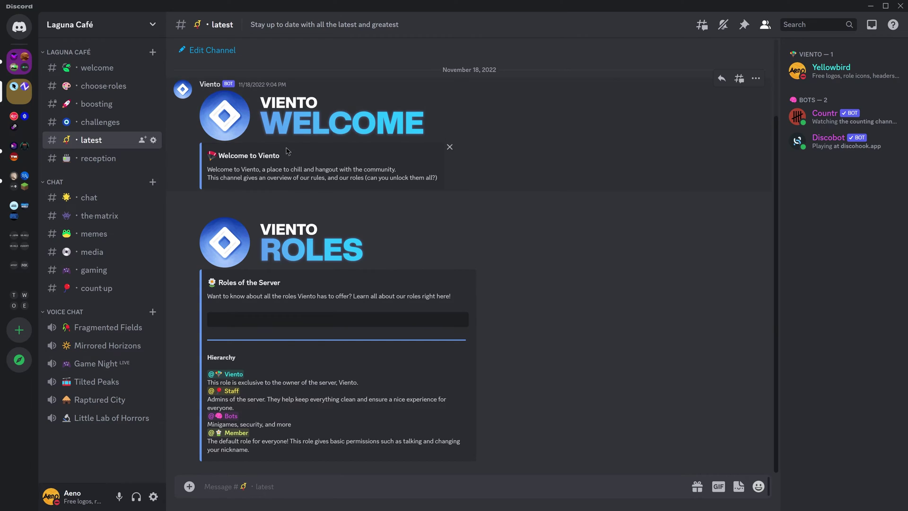
# Send the Viento roles embed message to Discohook using Apps > Restore to Discohook
pyautogui.tripleClick(285, 152)
pyautogui.click(230, 163)
pyautogui.rightClick(522, 338)
pyautogui.moveTo(549, 397)
pyautogui.click(671, 402)
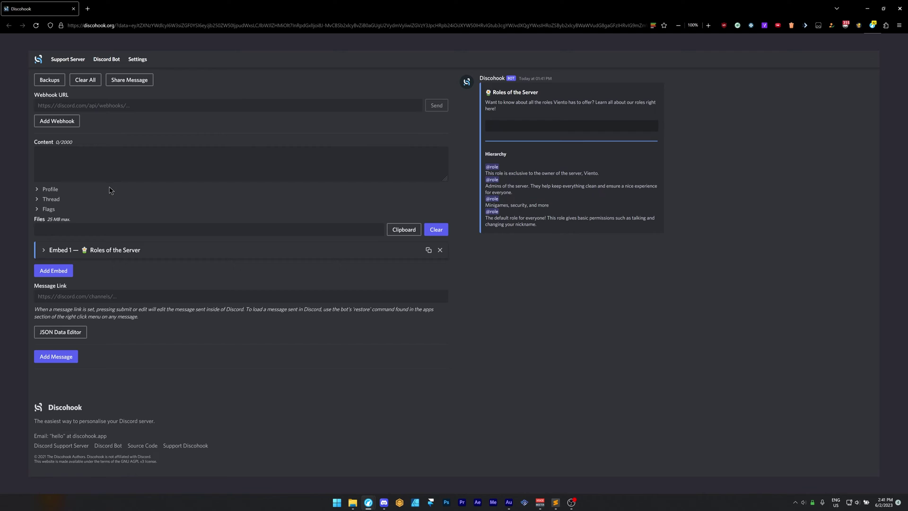
# Paste the webhook URL, expand Embed 1, and zoom the page in to 140%
pyautogui.hotkey('ctrl', 'v')
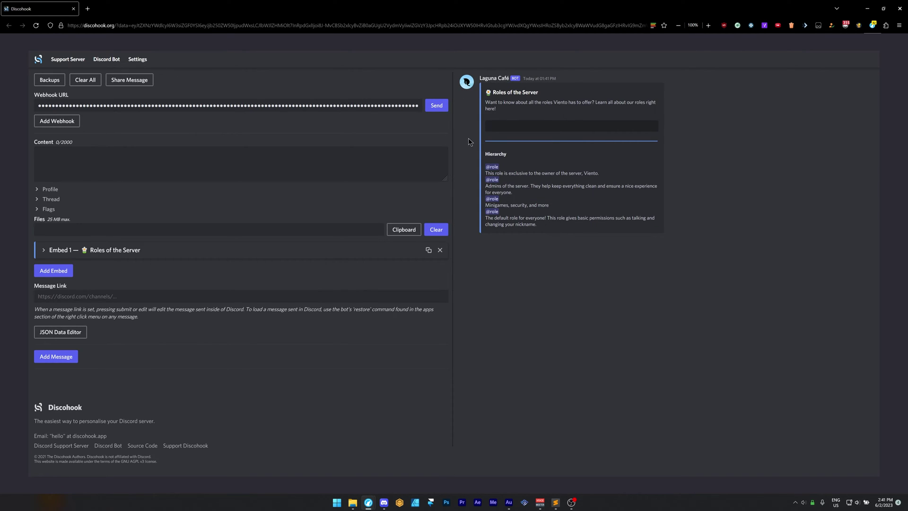
pyautogui.click(94, 247)
pyautogui.scroll(-2, 76, 277)
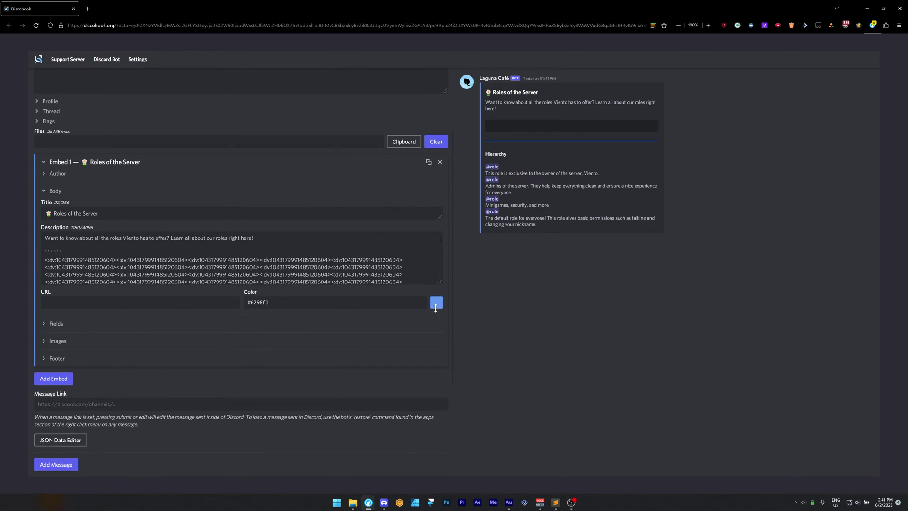
pyautogui.scroll(-1, 212, 318)
pyautogui.hotkey('ctrl', '+')
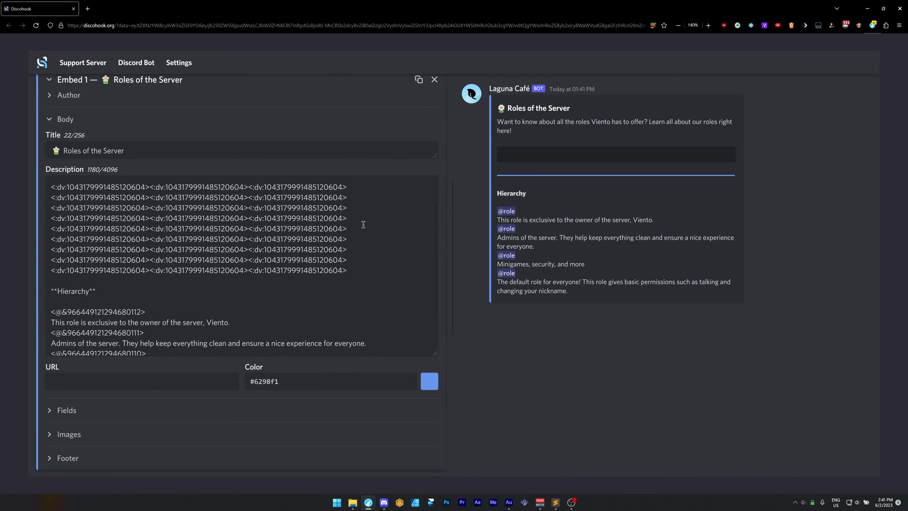
pyautogui.scroll(2, 148, 262)
pyautogui.hotkey('ctrl', '+')
pyautogui.scroll(-3, 155, 251)
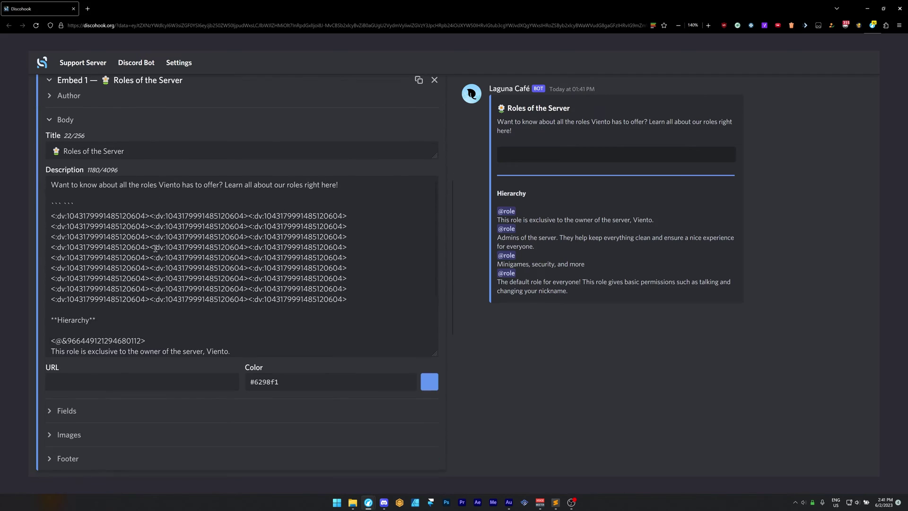
# Inspect the embed Title text and the 'Hierarchy' line in the Description
pyautogui.moveTo(133, 155); pyautogui.dragTo(64, 138)
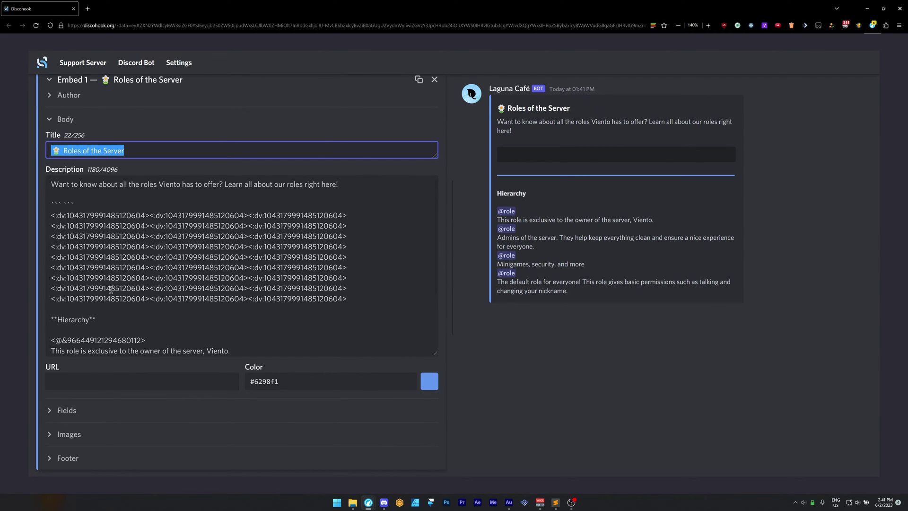
pyautogui.click(97, 320)
pyautogui.moveTo(97, 320); pyautogui.dragTo(51, 319)
pyautogui.click(97, 320)
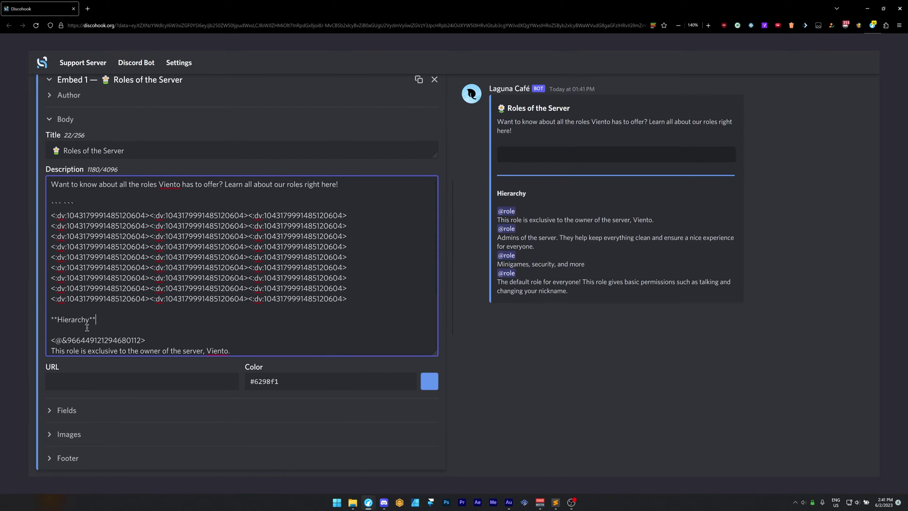
pyautogui.click(492, 198)
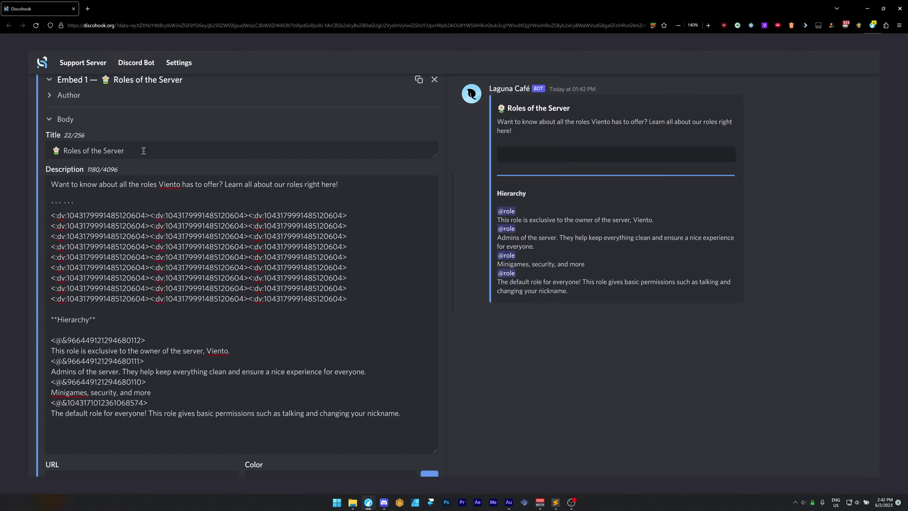
pyautogui.tripleClick(144, 150)
pyautogui.hotkey('ctrl', 'c')
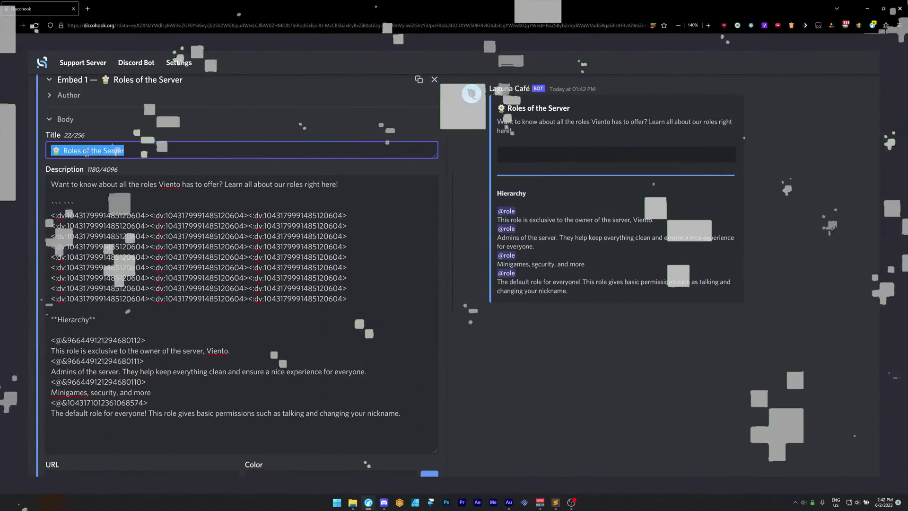
# Delete the embed title, then add and remove an empty embed field
pyautogui.press('BackSpace')
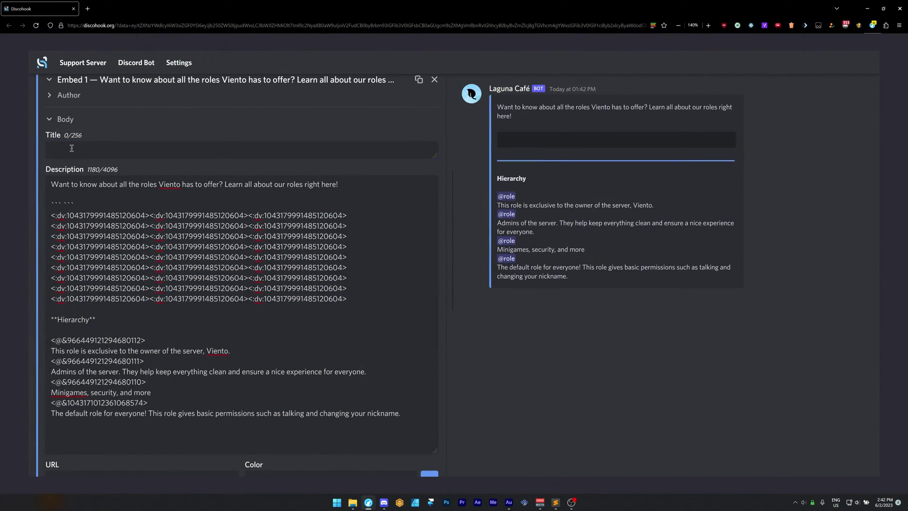
pyautogui.scroll(-5, 47, 158)
pyautogui.click(71, 276)
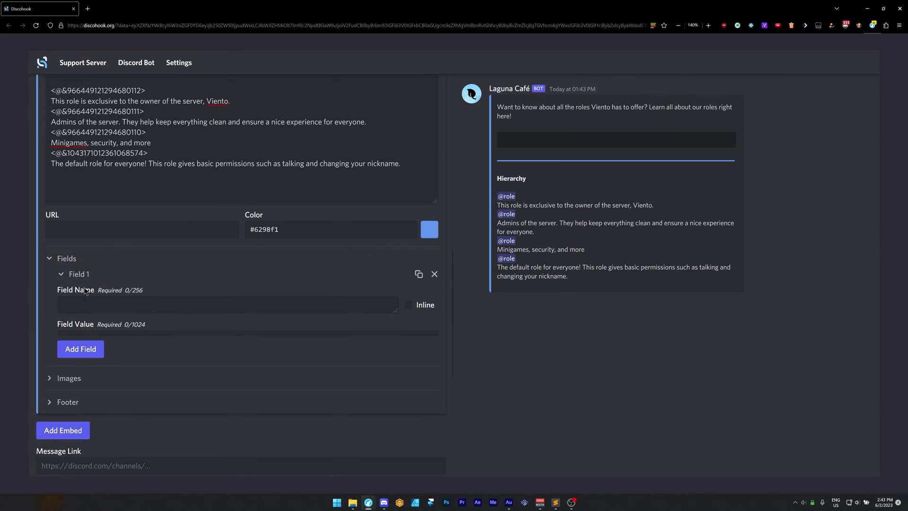
pyautogui.click(76, 303)
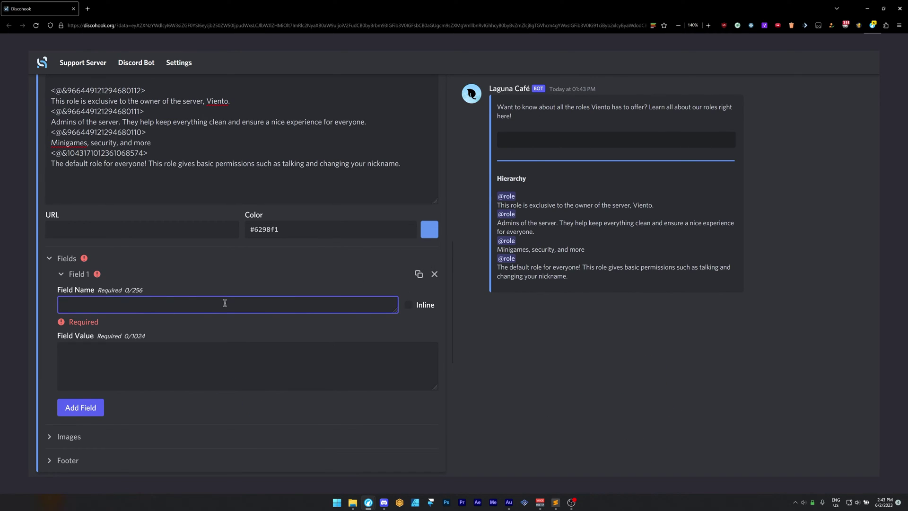
pyautogui.click(434, 274)
pyautogui.scroll(2, 257, 305)
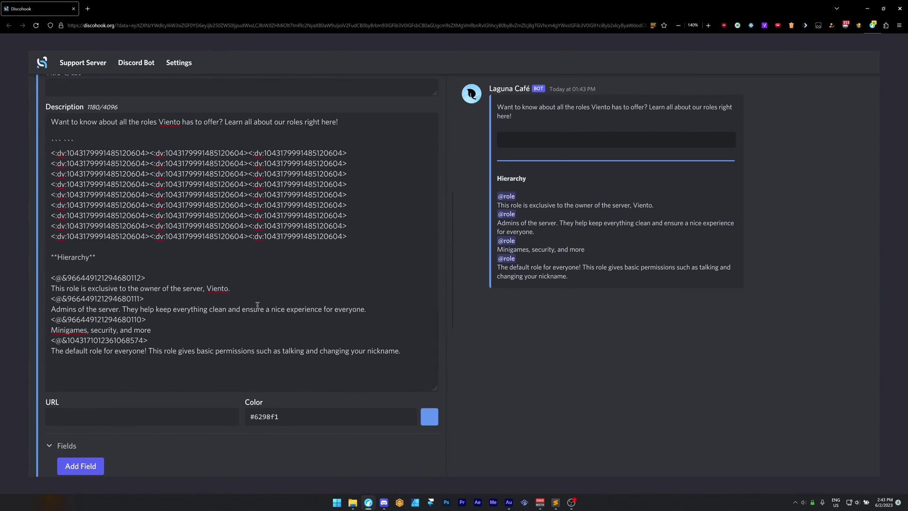
pyautogui.scroll(2, 131, 235)
# Move '🍿 Roles of the Server' from the Title to the start of the Description
pyautogui.click(131, 150)
pyautogui.hotkey('ctrl', 'v')
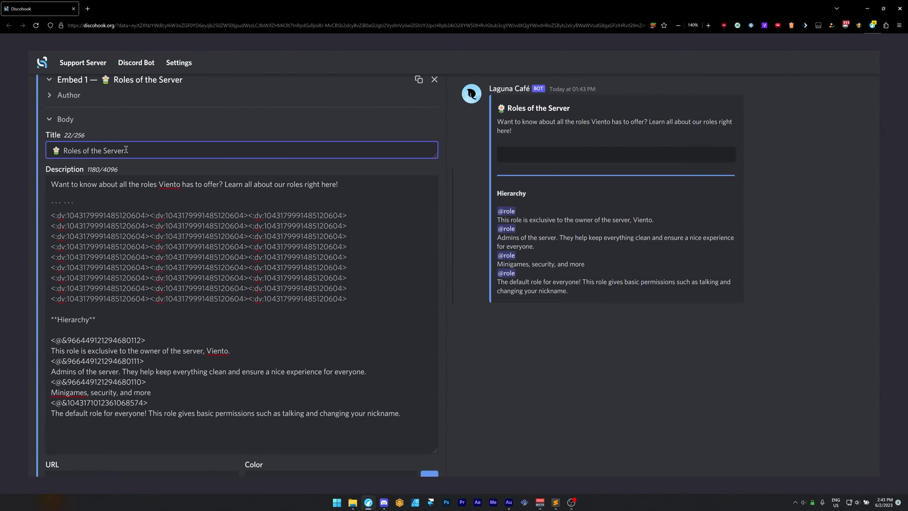
pyautogui.moveTo(130, 150); pyautogui.dragTo(16, 159)
pyautogui.hotkey('ctrl', 'c')
pyautogui.click(131, 152)
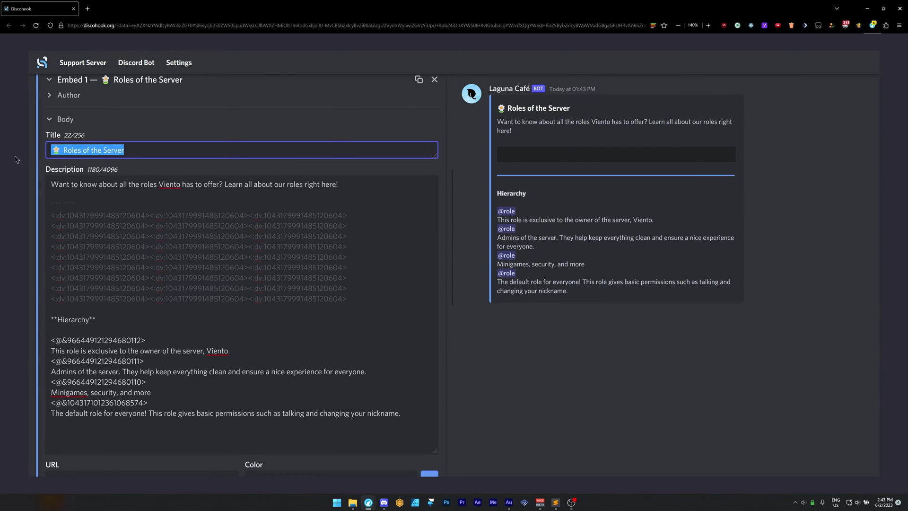
pyautogui.press('BackSpace')
pyautogui.press('Tab')
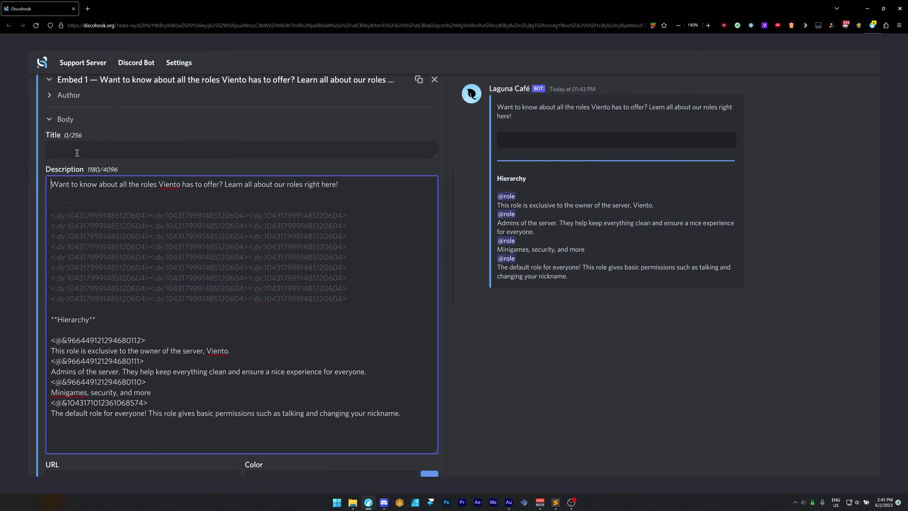
pyautogui.hotkey('ctrl', 'v')
pyautogui.press('Return')
pyautogui.press('Return')
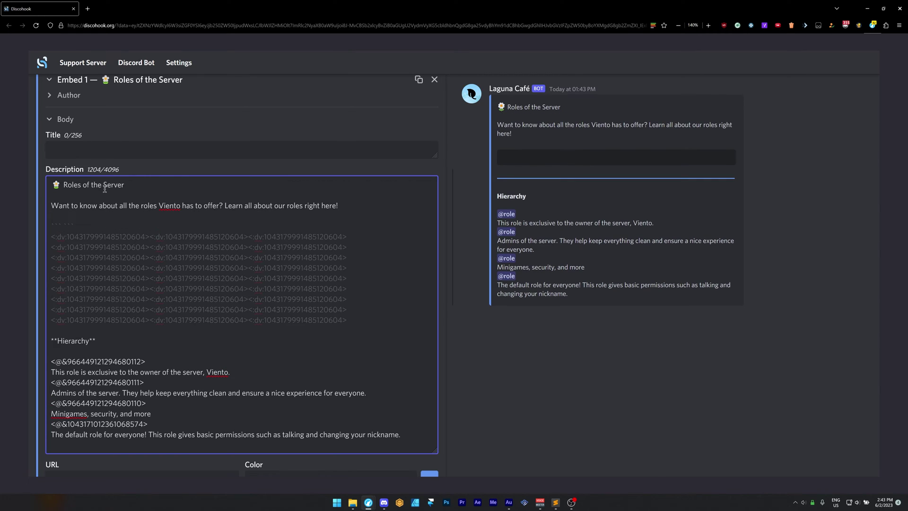
# Wrap the Description's first line '🍿 Roles of the Server' in ** bold markers
pyautogui.press('Up')
pyautogui.press('Up')
pyautogui.press('End')
pyautogui.write('**')
pyautogui.press('Home')
pyautogui.write('**')
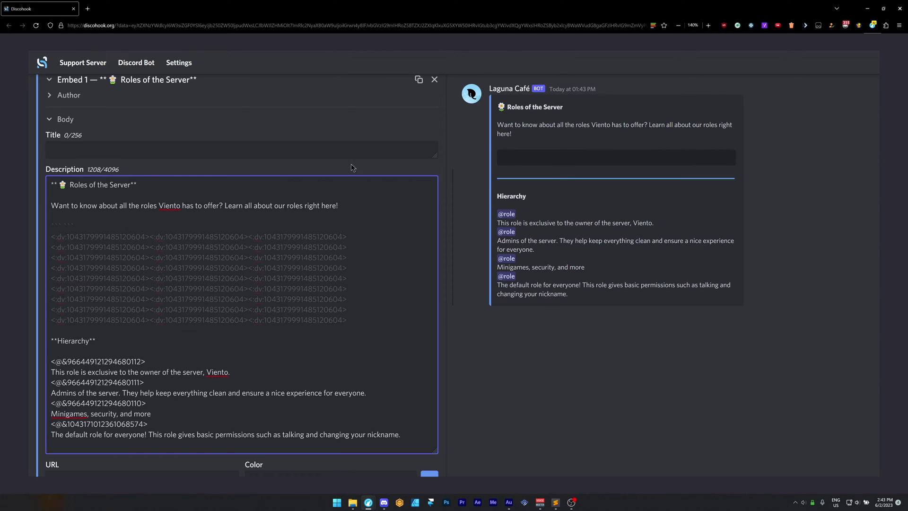
# Try moving the bold line into the Title, then undo it back into the Description
pyautogui.hotkey('shift', 'Home')
pyautogui.hotkey('ctrl', 'x')
pyautogui.click(122, 152)
pyautogui.hotkey('ctrl', 'v')
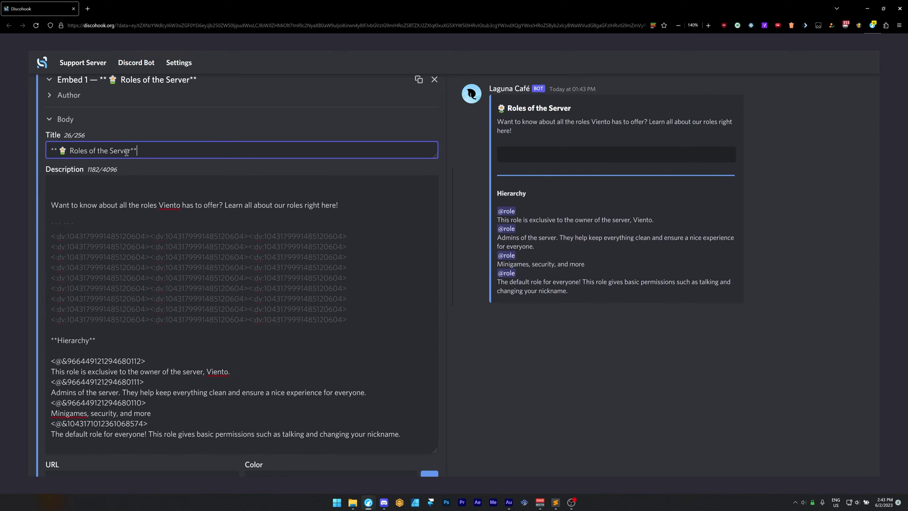
pyautogui.hotkey('ctrl', 'z')
pyautogui.click(112, 186)
pyautogui.hotkey('ctrl', 'z')
pyautogui.click(141, 186)
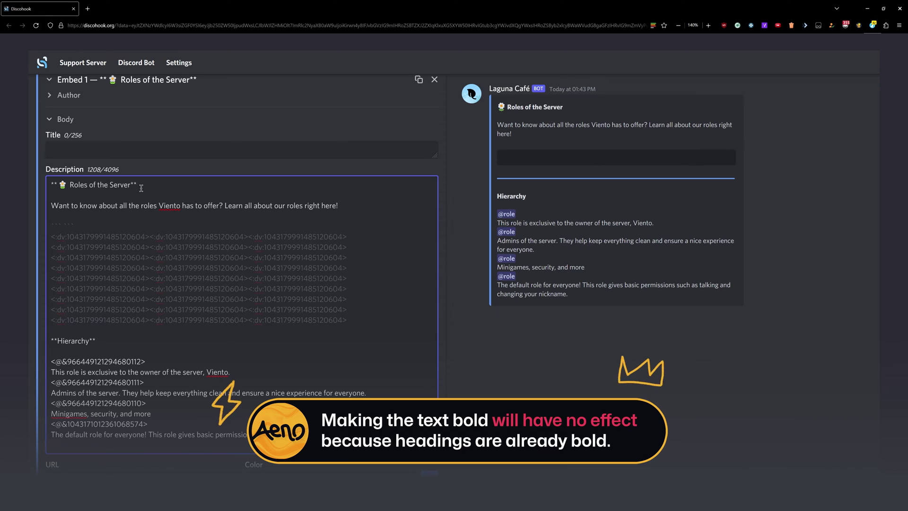
# Add a '# ' heading marker at the start of the bold Roles of the Server line
pyautogui.hotkey('shift', 'Home')
pyautogui.press('Left')
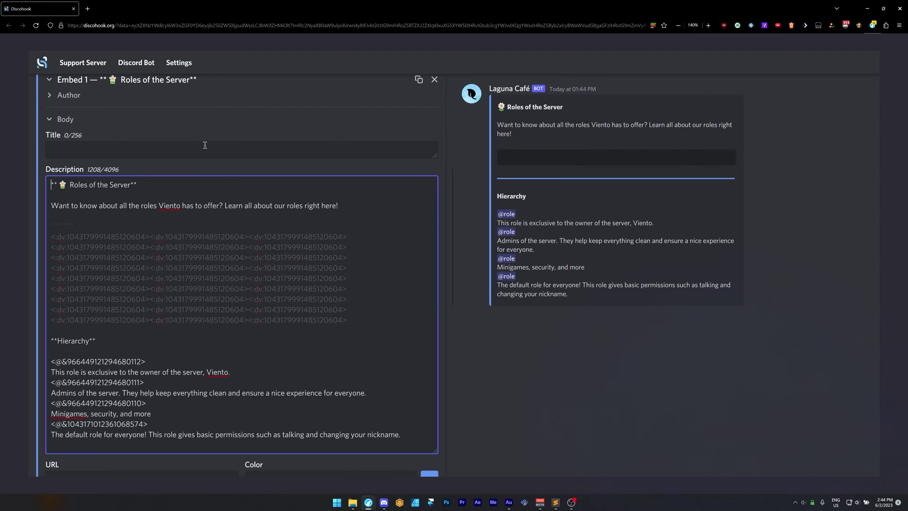
pyautogui.write('#')
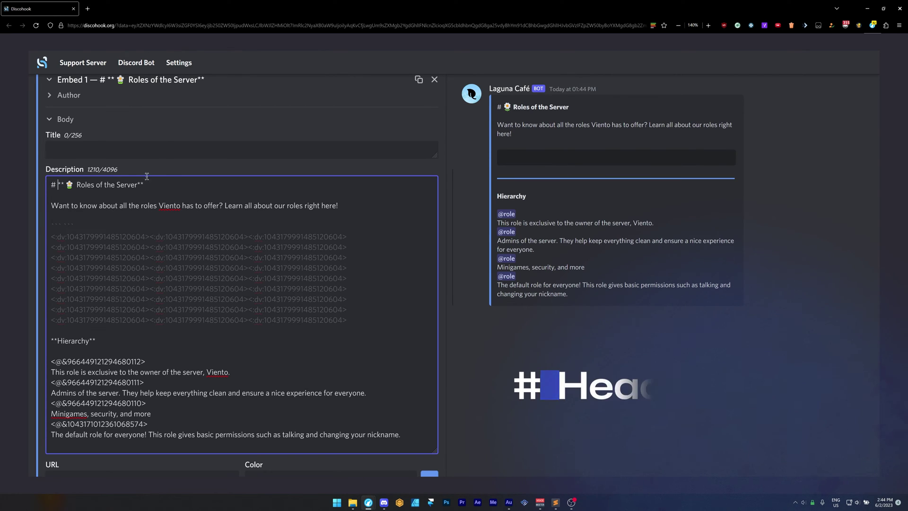
pyautogui.scroll(5, 212, 162)
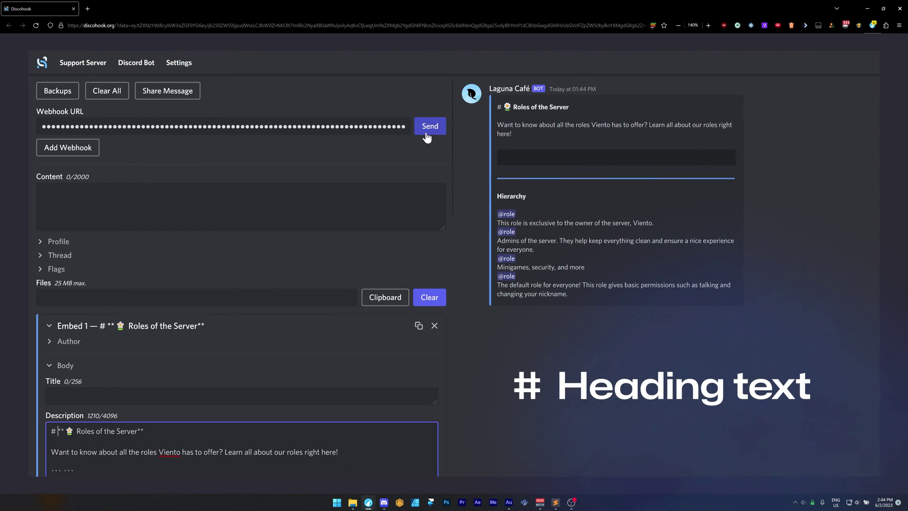
# Send the embed to Discord's #latest channel
pyautogui.click(428, 128)
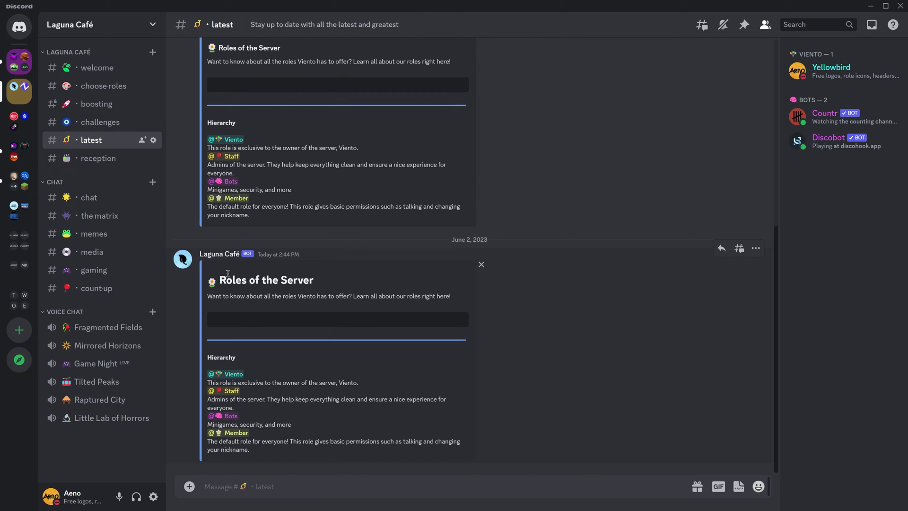
# Move the '# ** 🍿 Roles of the Server**' line into the Title and send a test post
pyautogui.scroll(3, 246, 236)
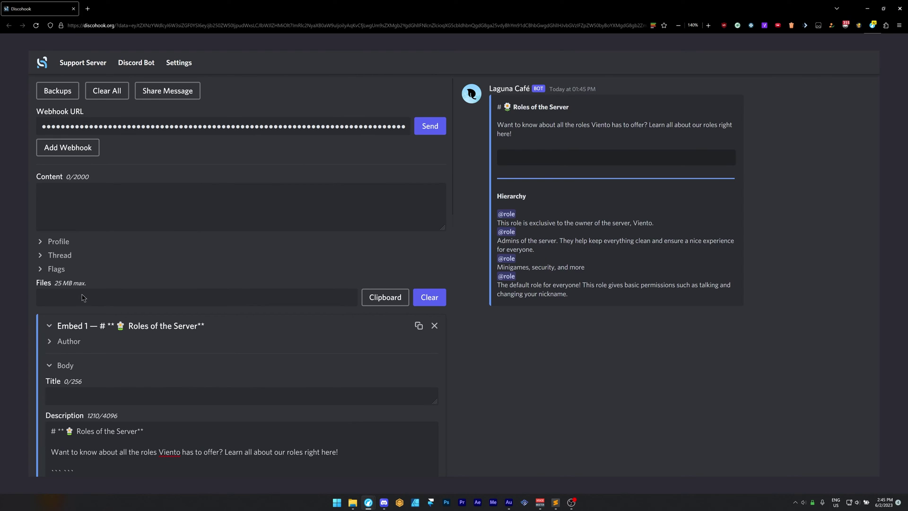
pyautogui.click(52, 398)
pyautogui.tripleClick(132, 426)
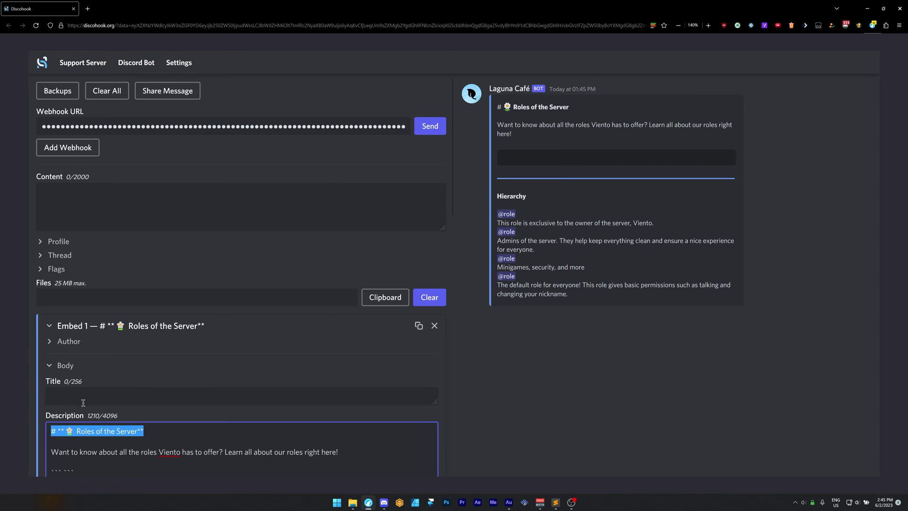
pyautogui.hotkey('ctrl', 'x')
pyautogui.click(133, 396)
pyautogui.hotkey('ctrl', 'v')
pyautogui.click(430, 126)
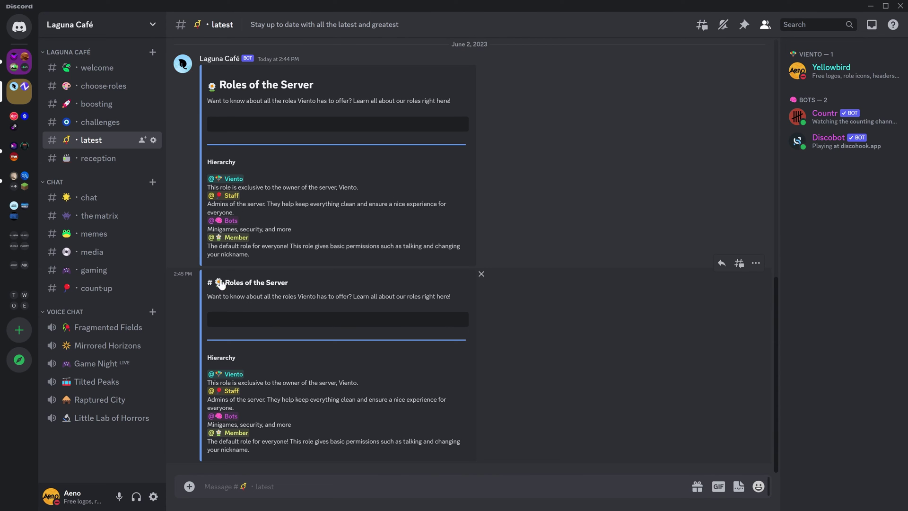
pyautogui.rightClick(311, 369)
# Delete the test post, restore the Description heading line, and empty the Title field
pyautogui.keyDown('shift'); pyautogui.click(327, 450); pyautogui.keyUp('shift')
pyautogui.hotkey('alt', 'Tab')
pyautogui.hotkey('ctrl', 'z')
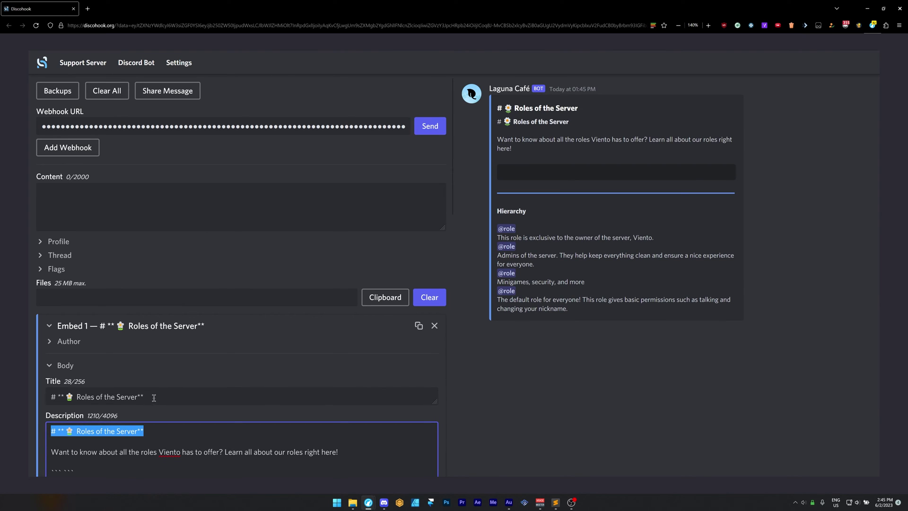
pyautogui.tripleClick(153, 398)
pyautogui.press('BackSpace')
# Wrap the heading's 🍿 emoji in backticks and resend the embed
pyautogui.hotkey('alt', 'Tab')
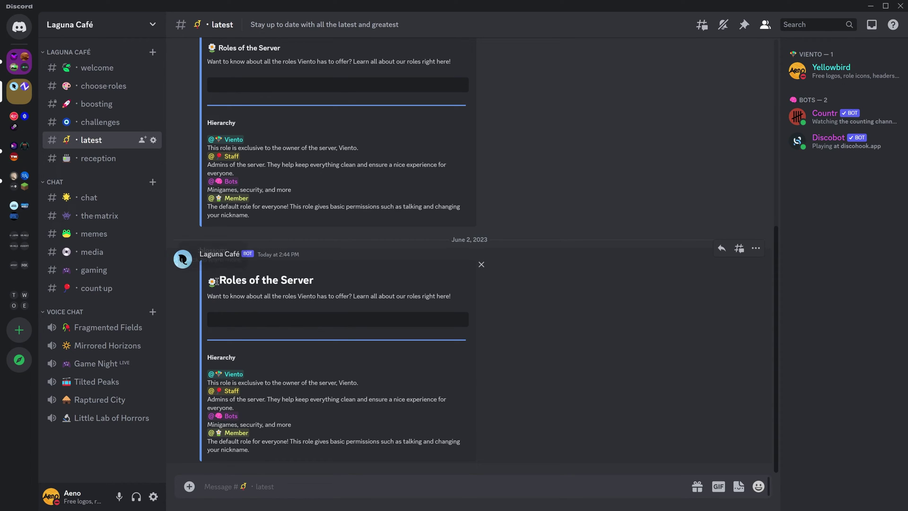
pyautogui.hotkey('alt', 'Tab')
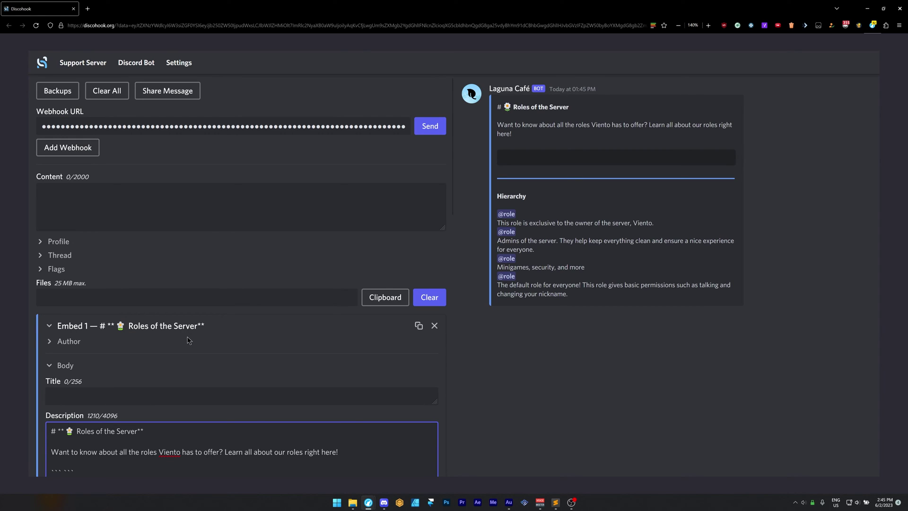
pyautogui.write('`')
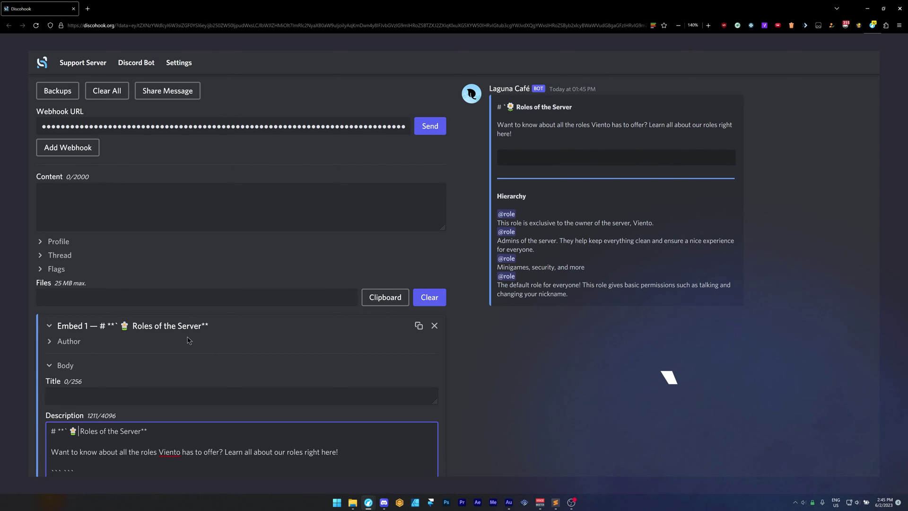
pyautogui.write('`')
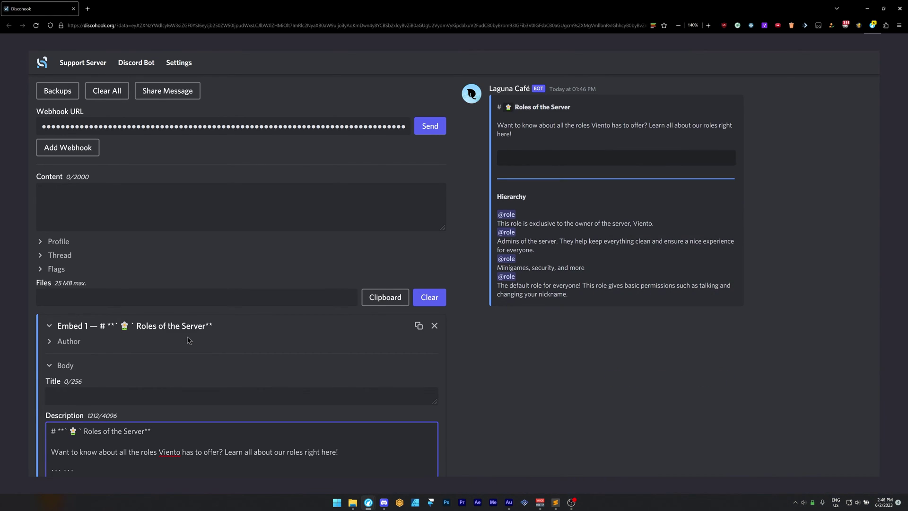
pyautogui.click(428, 127)
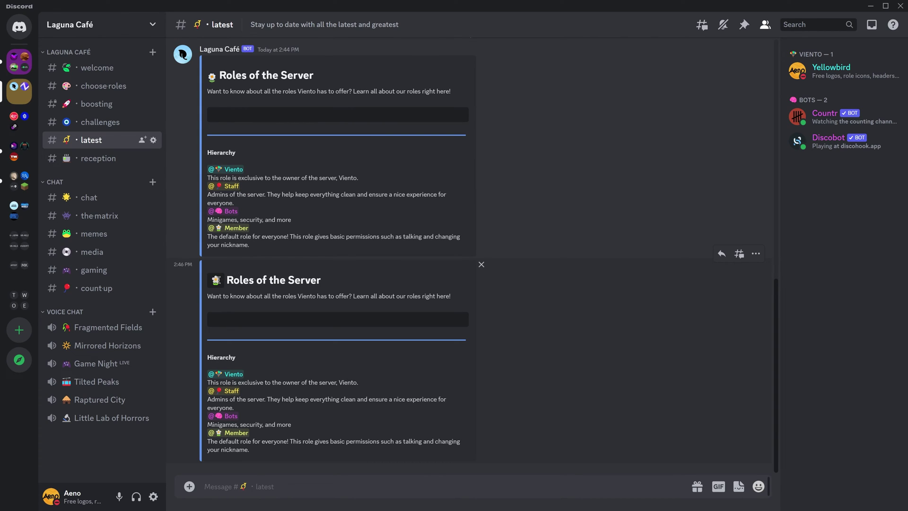
pyautogui.doubleClick(209, 280)
# Delete the previous roles embed post in Discord
pyautogui.click(236, 279)
pyautogui.rightClick(312, 426)
pyautogui.keyDown('shift'); pyautogui.click(343, 449); pyautogui.keyUp('shift')
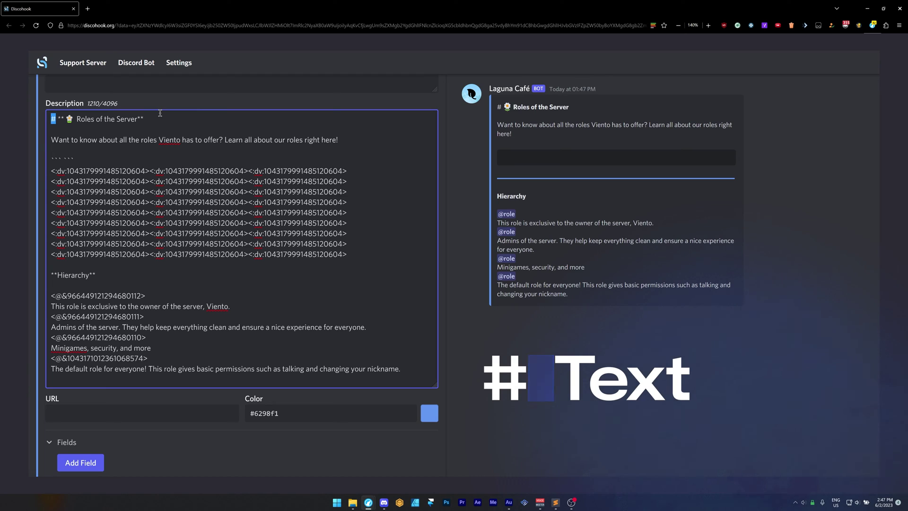
# Change the heading marker to '## ' and resend the embed
pyautogui.write('#')
pyautogui.scroll(5, 270, 130)
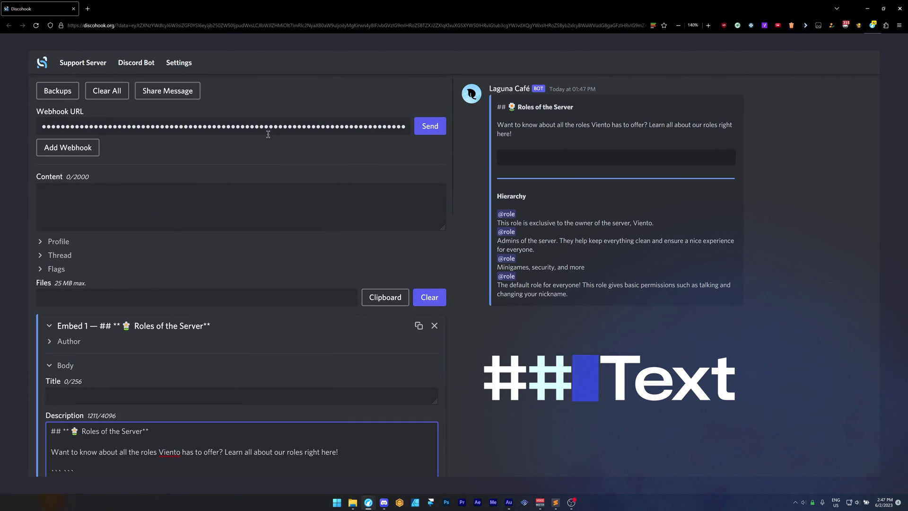
pyautogui.click(430, 126)
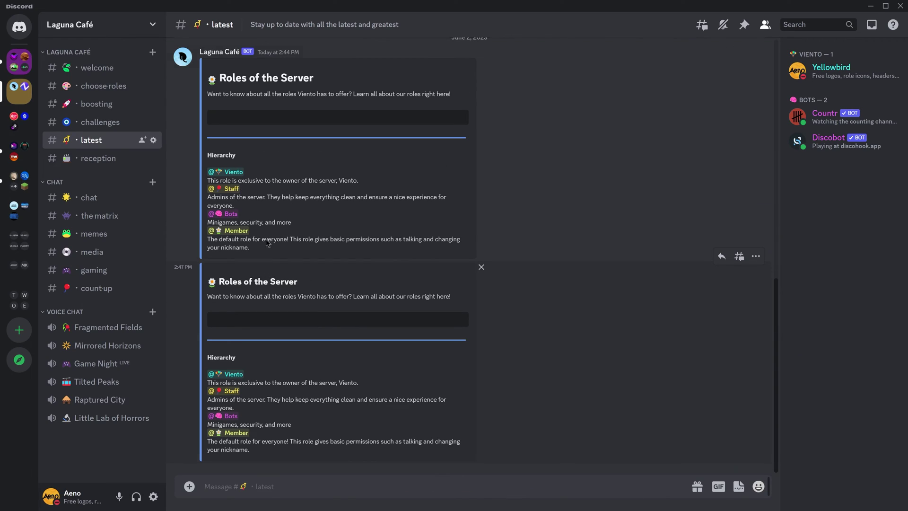
pyautogui.moveTo(224, 78); pyautogui.dragTo(325, 94)
pyautogui.click(268, 91)
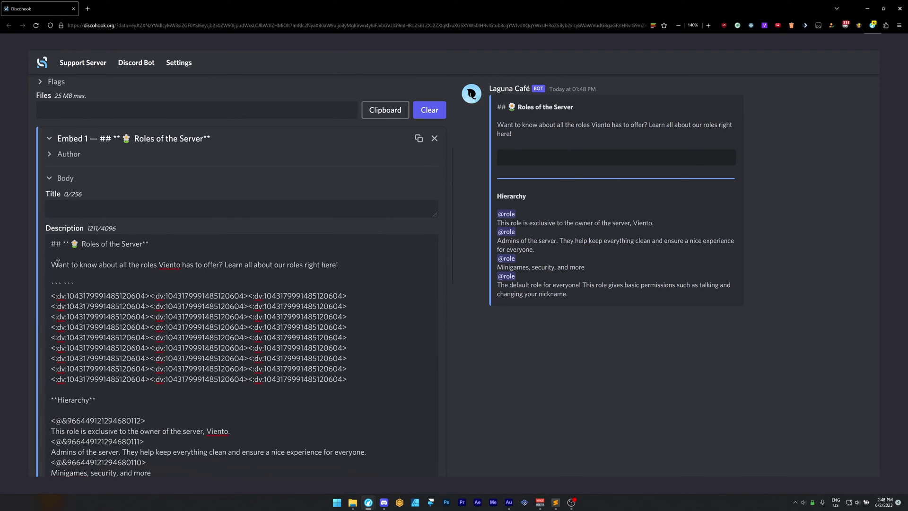
pyautogui.click(59, 245)
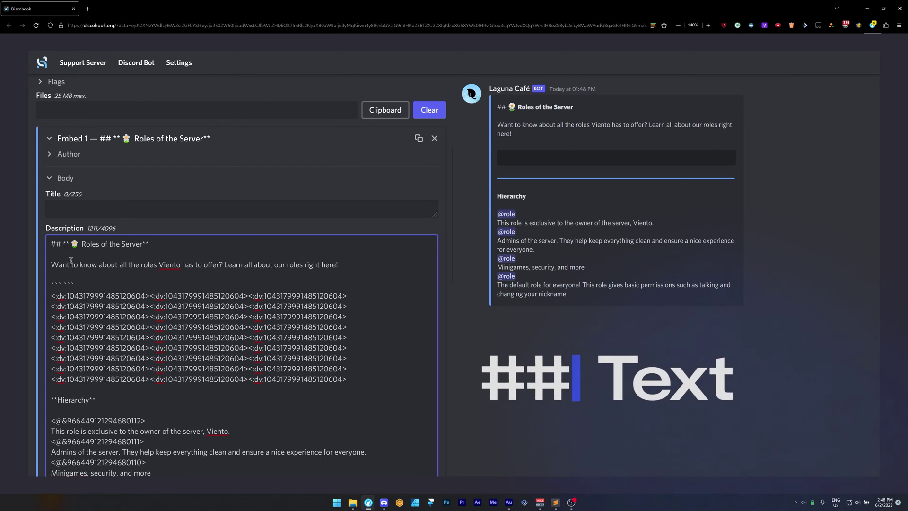
pyautogui.write('#')
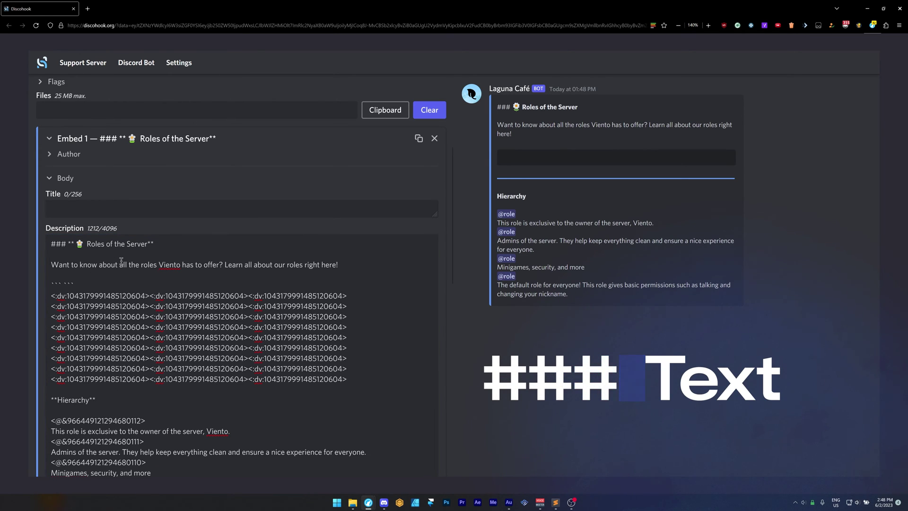
pyautogui.scroll(4, 121, 260)
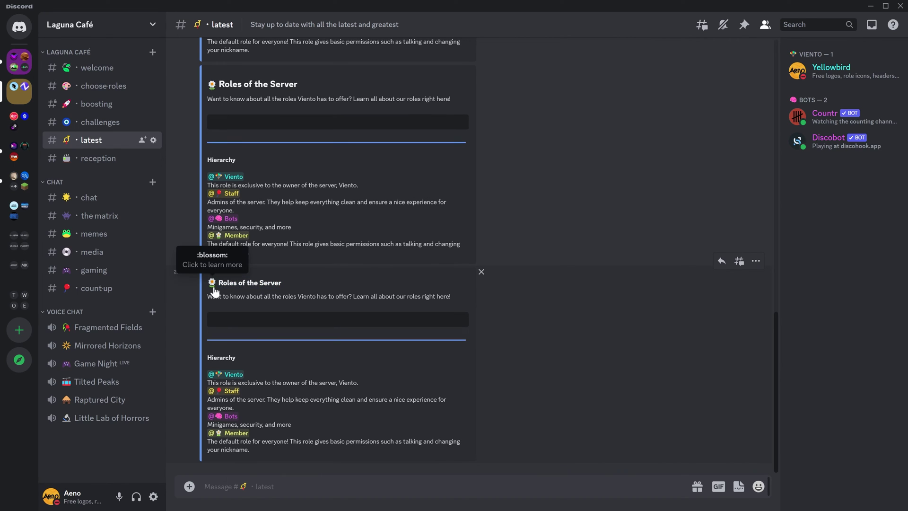
pyautogui.scroll(6, 224, 285)
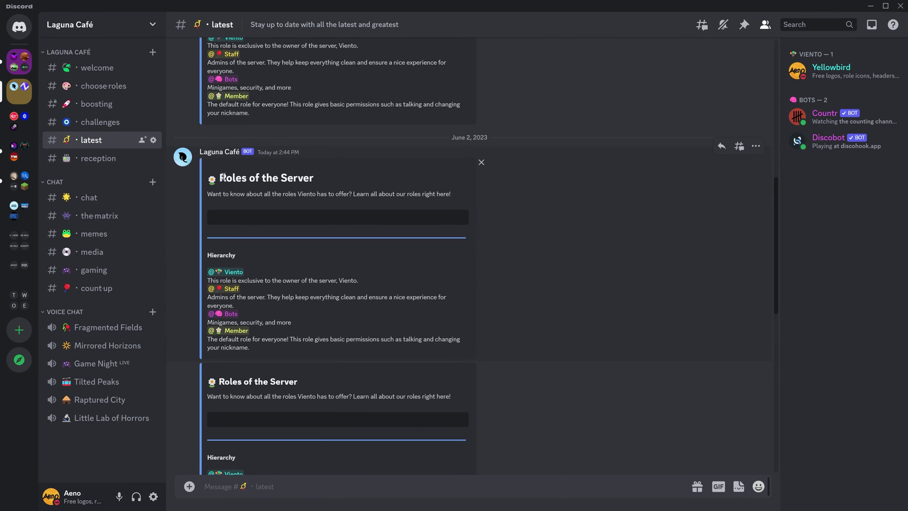
pyautogui.click(211, 180)
pyautogui.scroll(-3, 223, 250)
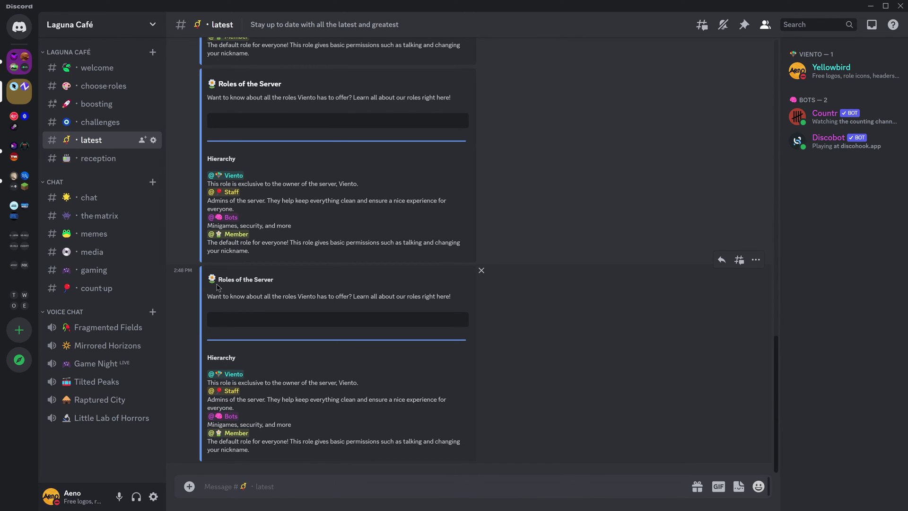
pyautogui.moveTo(217, 287); pyautogui.dragTo(318, 284)
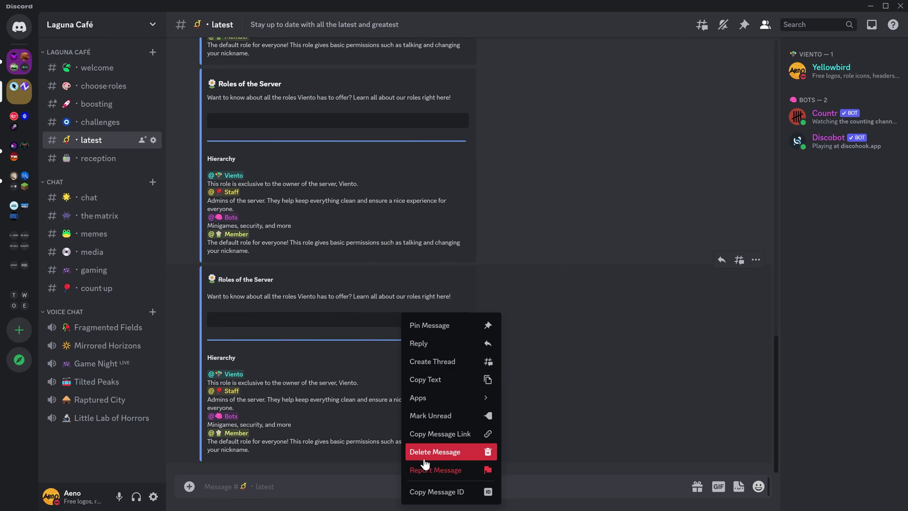
pyautogui.click(408, 454)
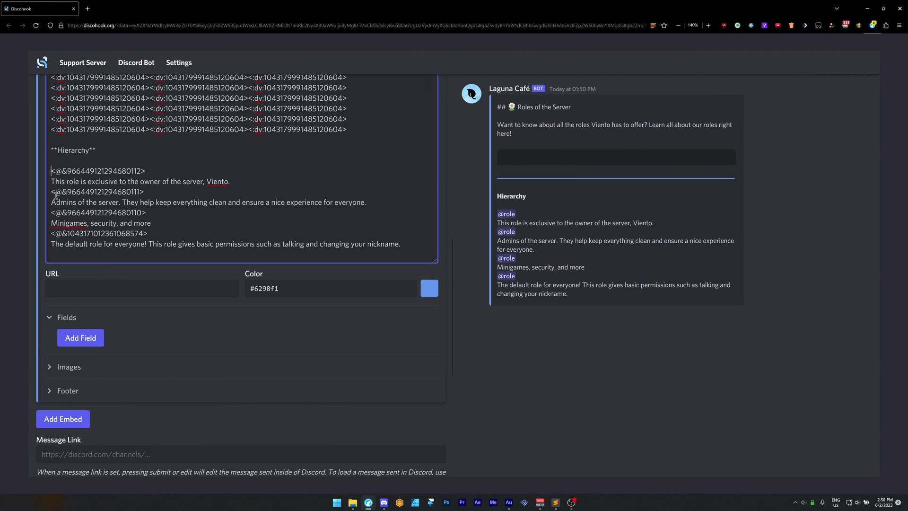
# Turn the four role mentions under Hierarchy into '- ' bullet points and post the embed
pyautogui.write('-')
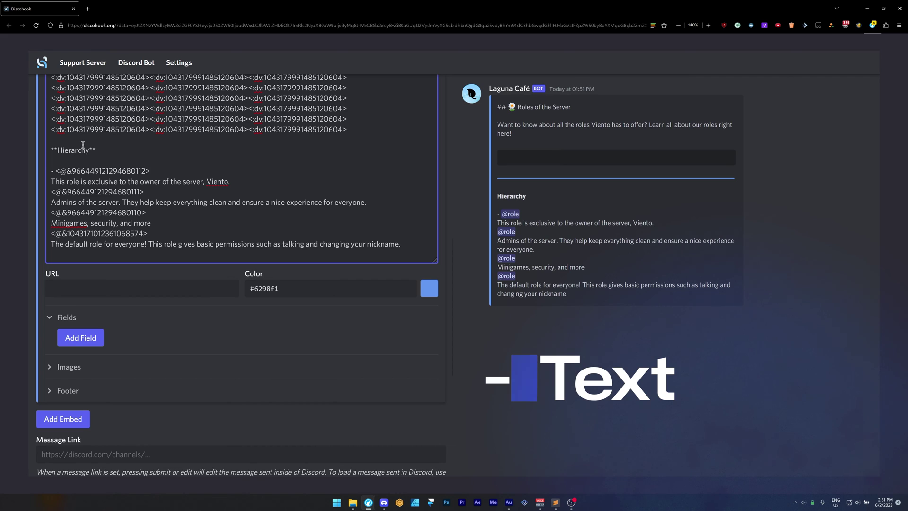
pyautogui.click(51, 191)
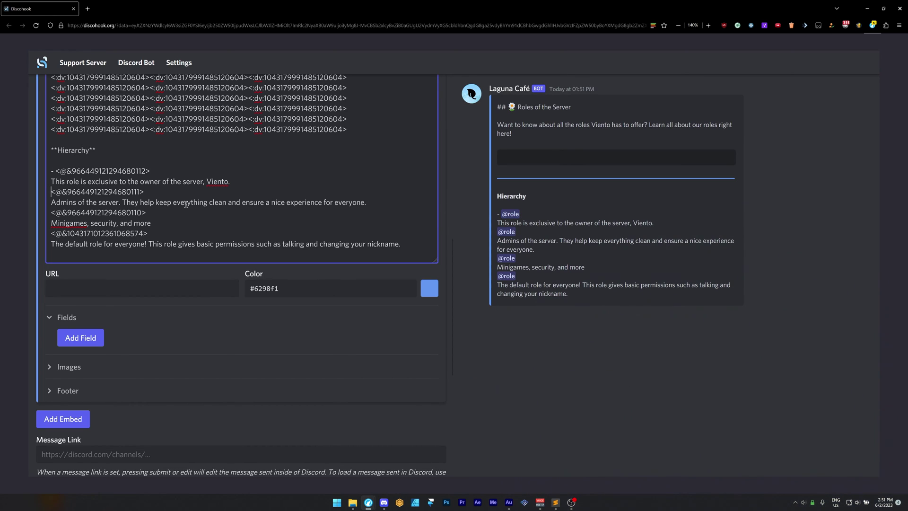
pyautogui.hotkey('ctrl', 'z')
pyautogui.scroll(6, 140, 242)
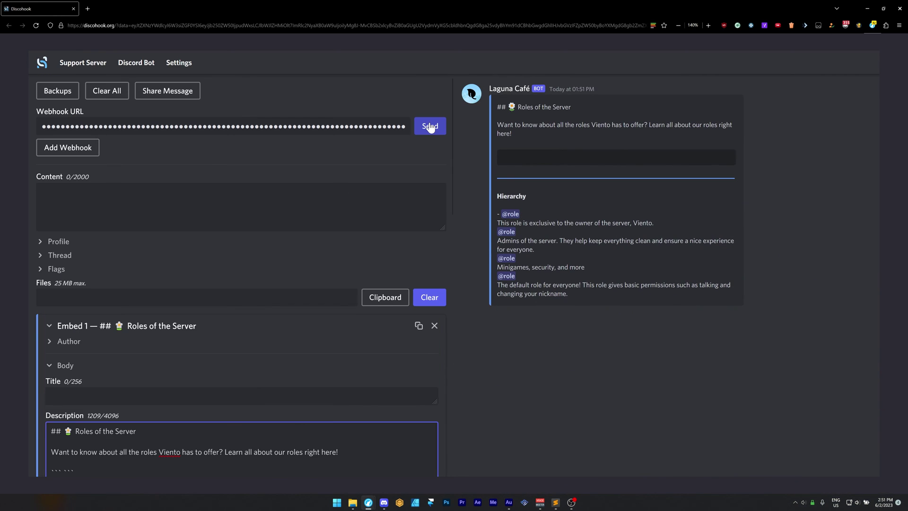
pyautogui.click(428, 126)
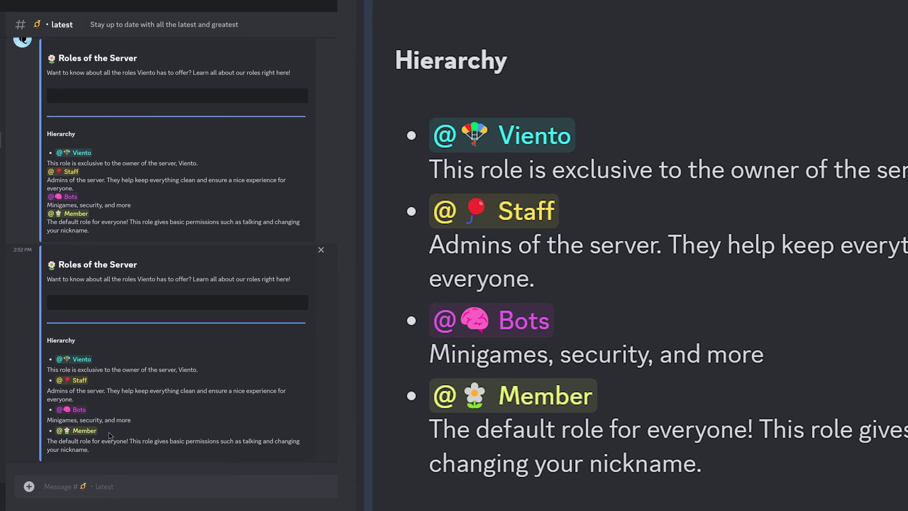
# Point out the role descriptions and indent the Viento and Staff description lines with leading spaces
pyautogui.tripleClick(91, 450)
pyautogui.click(91, 451)
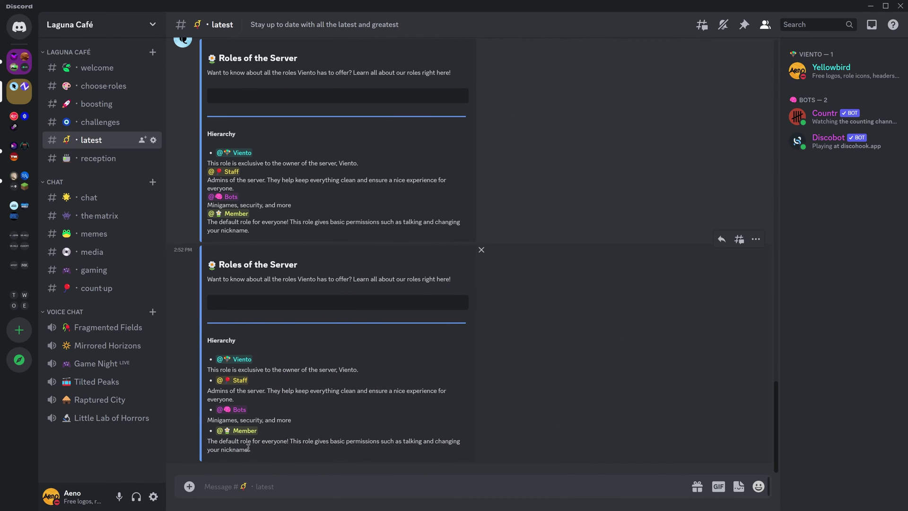
pyautogui.moveTo(214, 370); pyautogui.dragTo(379, 379)
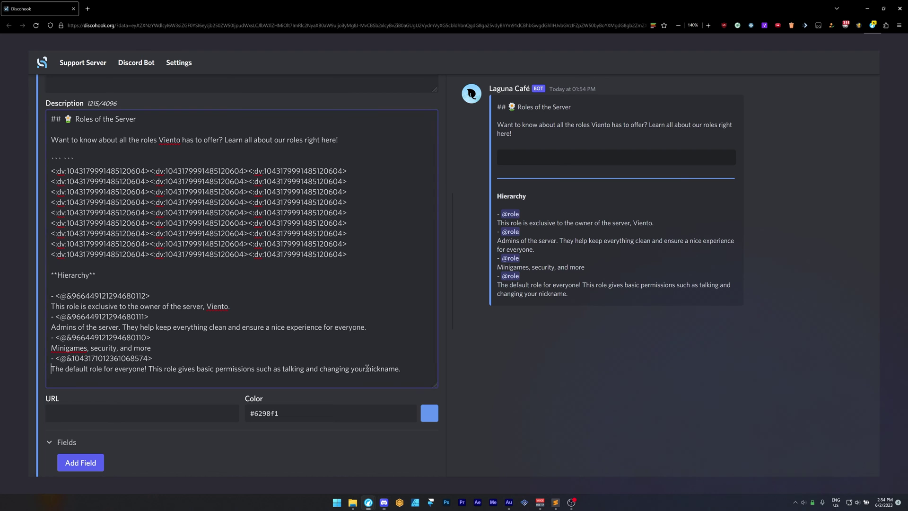
pyautogui.click(51, 307)
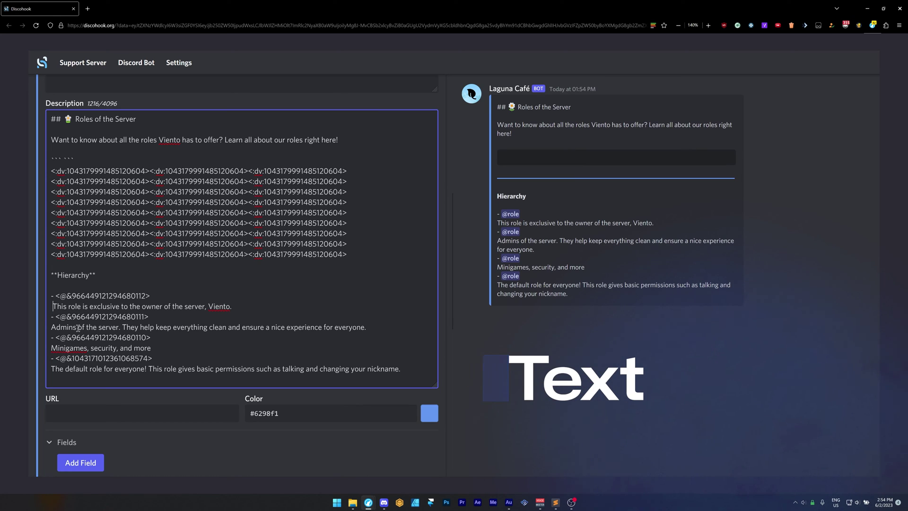
pyautogui.click(51, 327)
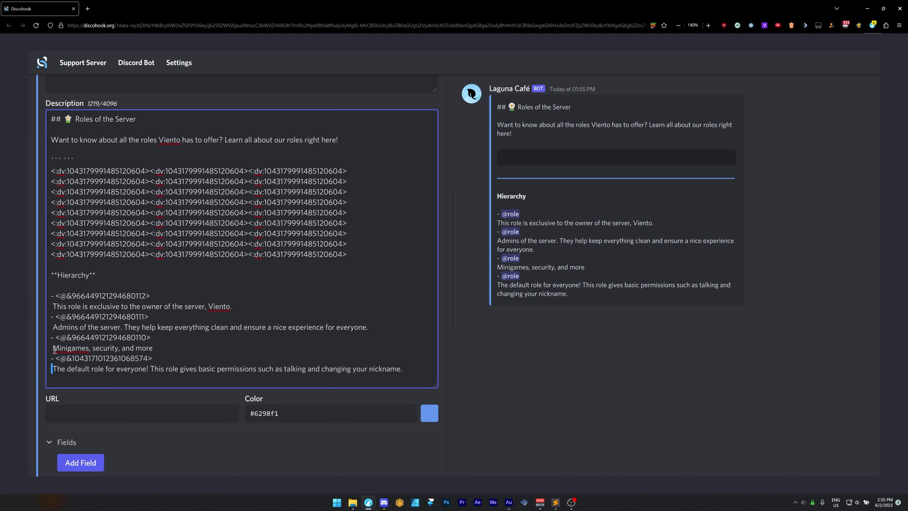
# Remove the extra leading spaces and make the Viento description a ' - ' sub-bullet
pyautogui.press('Delete')
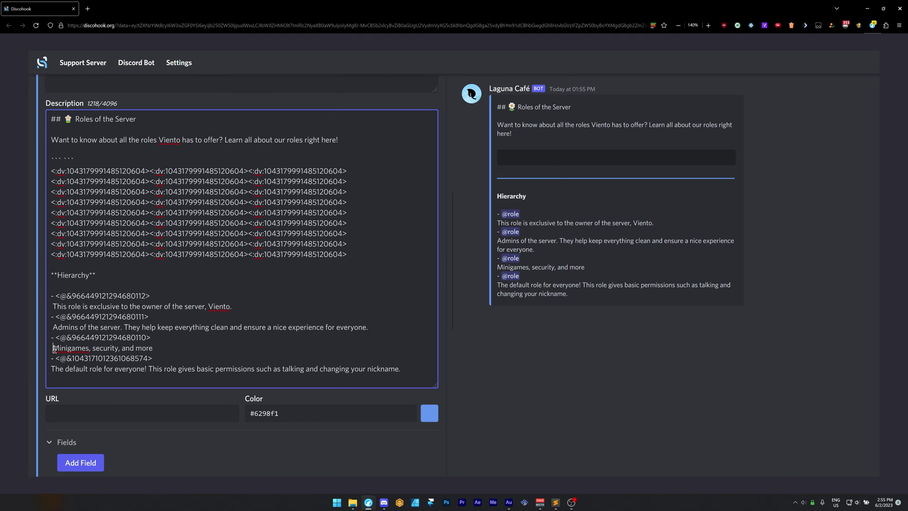
pyautogui.press('Up')
pyautogui.press('Up')
pyautogui.press('Delete')
pyautogui.press('Up')
pyautogui.press('Up')
pyautogui.press('Delete')
pyautogui.press('Up')
pyautogui.press('Up')
pyautogui.press('Delete')
pyautogui.write('-')
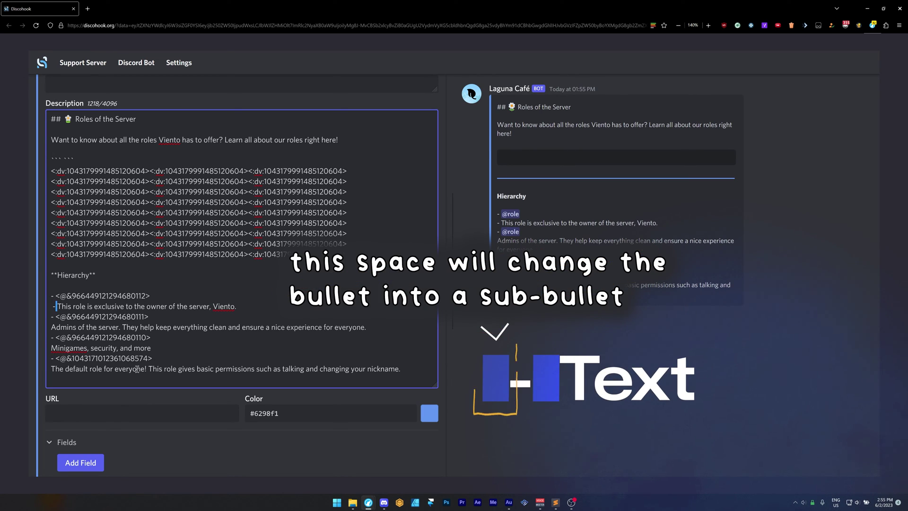
# Send the embed with the Viento sub-bullet to Discord
pyautogui.press('Up')
pyautogui.press('Home')
pyautogui.hotkey('shift', 'Right')
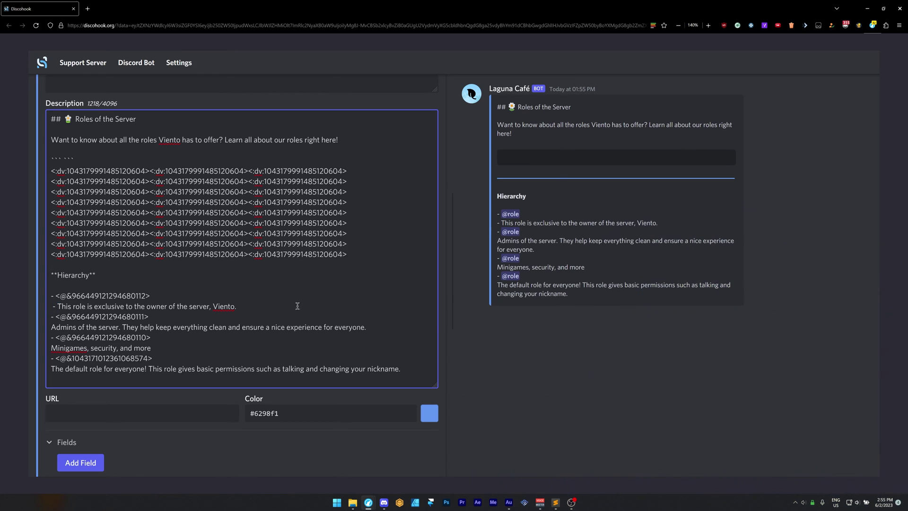
pyautogui.scroll(6, 411, 177)
pyautogui.click(428, 126)
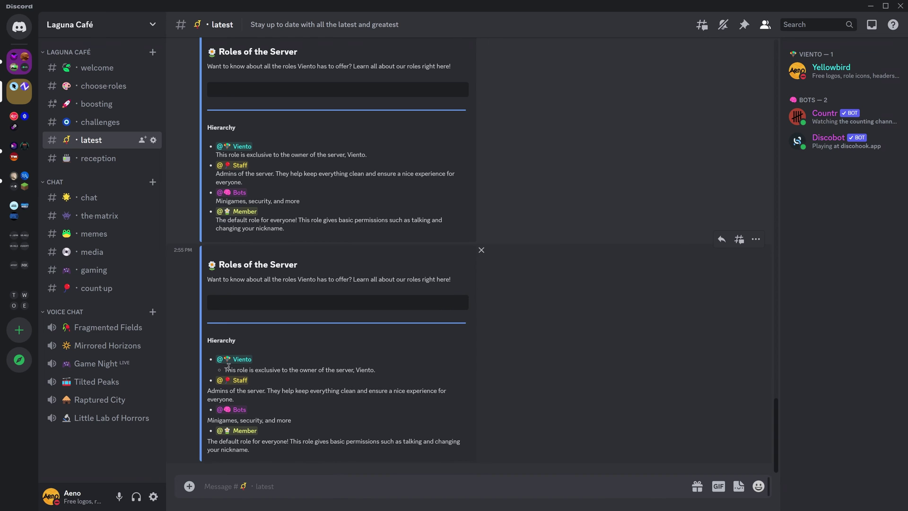
# Zoom in on Discord and highlight the Viento and Member sub-bullet descriptions to inspect them
pyautogui.scroll(-2, 249, 358)
pyautogui.hotkey('ctrl', '=')
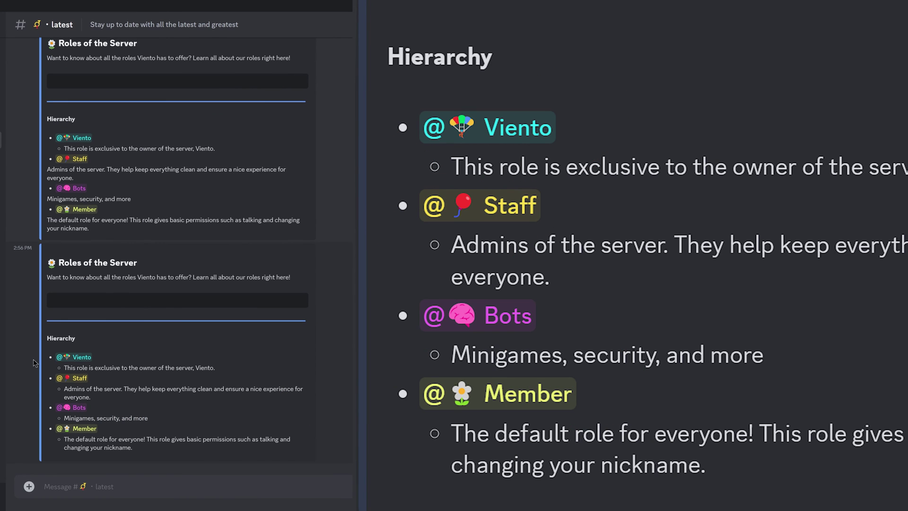
pyautogui.tripleClick(59, 370)
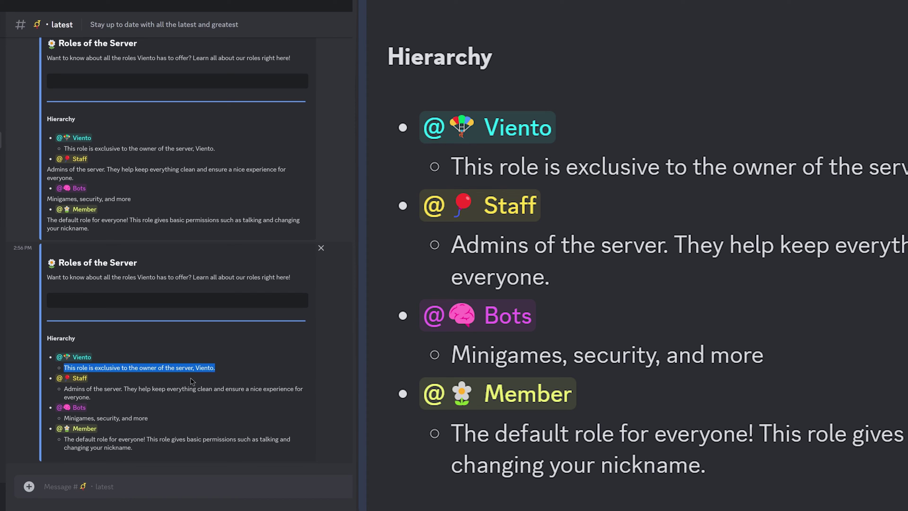
pyautogui.click(205, 367)
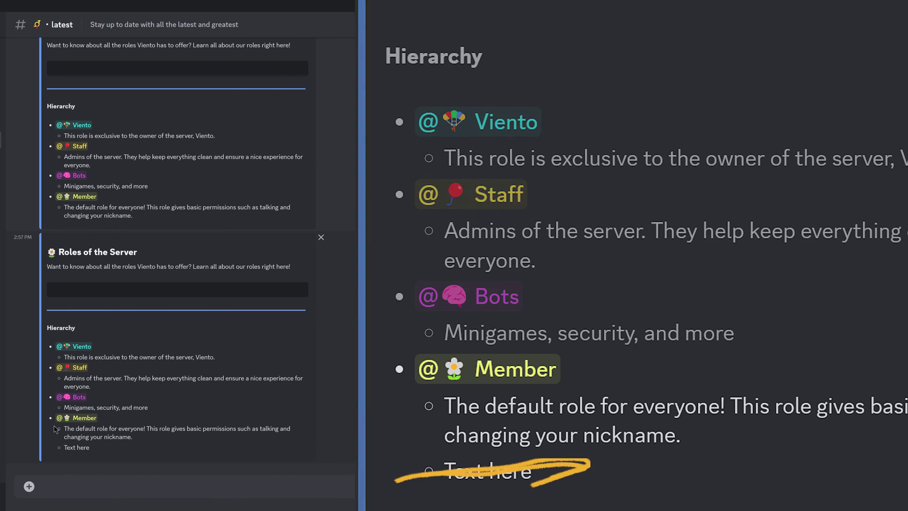
pyautogui.tripleClick(65, 436)
pyautogui.click(66, 436)
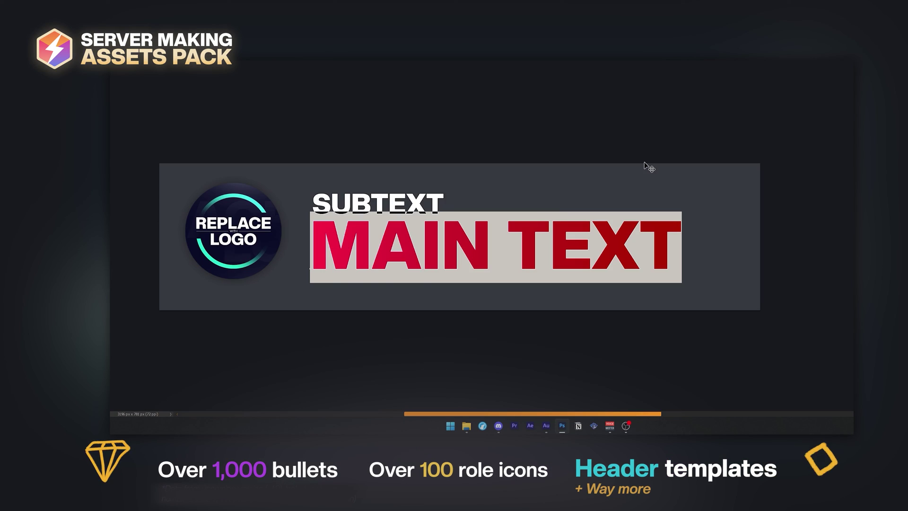
pyautogui.write('NEXUS')
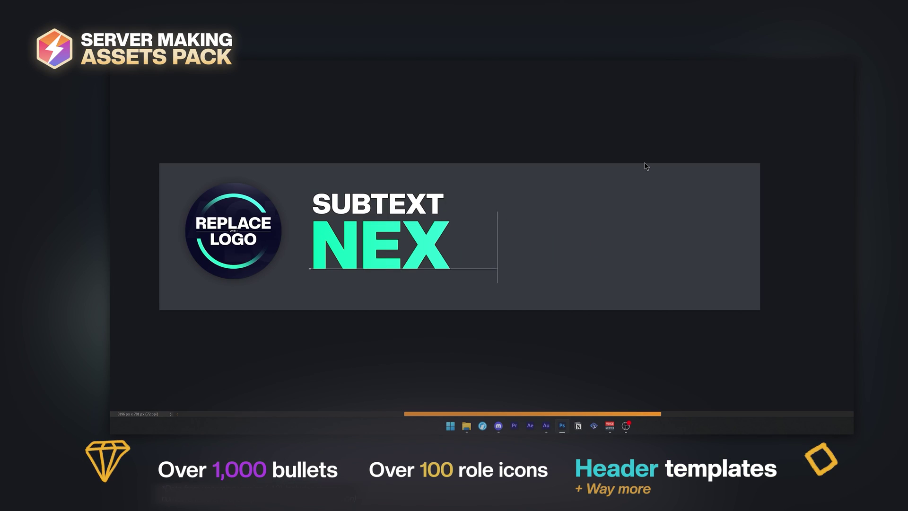